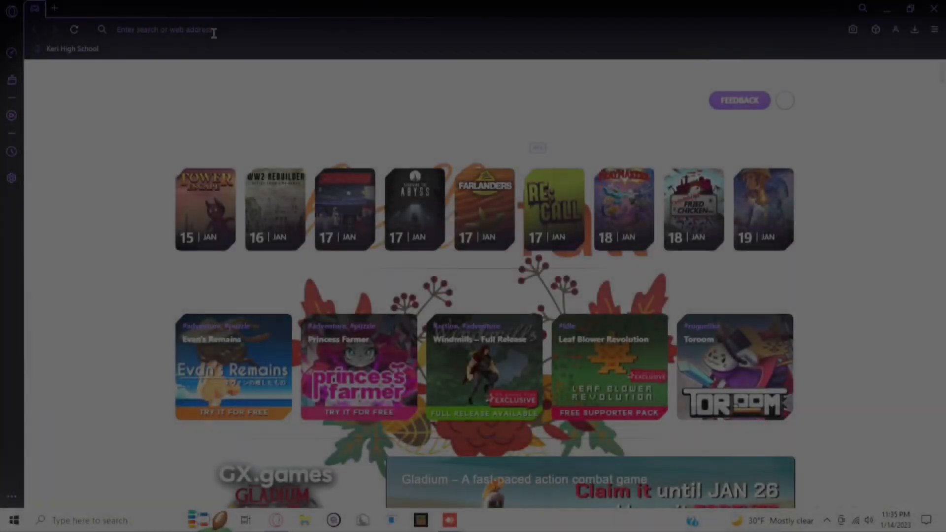
- Go to scalacube.com Minecraft hosting and start the free 6 GB America server order
{"action": "left_click", "coordinate": [213, 31]}
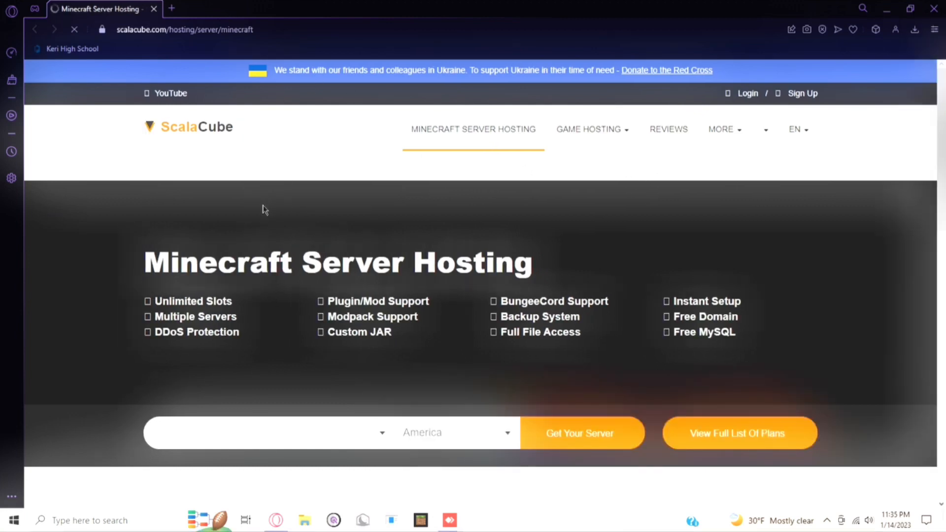
{"action": "left_click", "coordinate": [580, 434]}
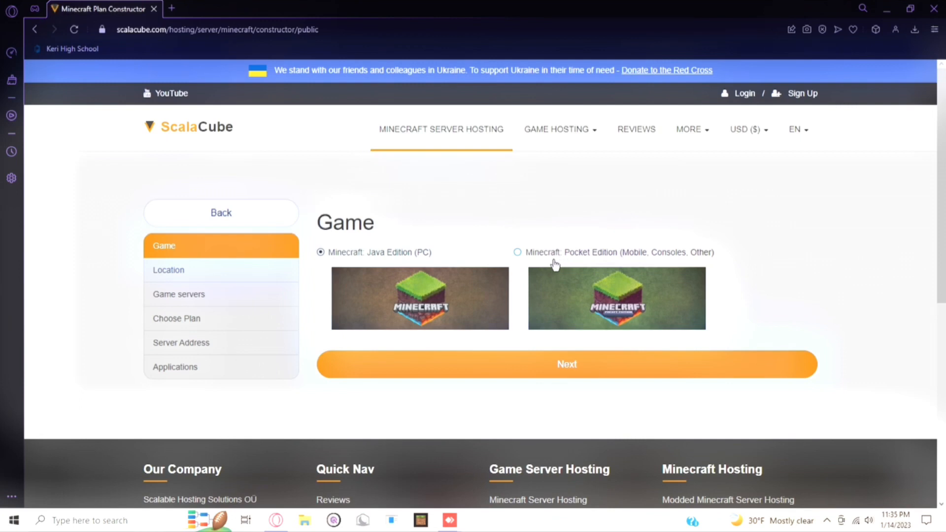
- Keep Java Edition and America, add Standard Minecraft 1.16.5 and continue to plan choice
{"action": "left_click", "coordinate": [433, 370]}
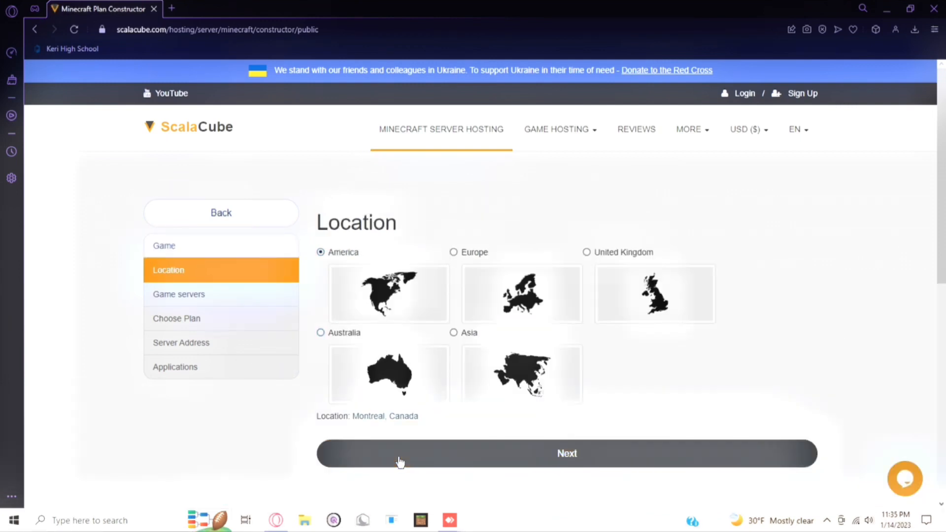
{"action": "left_click", "coordinate": [400, 460]}
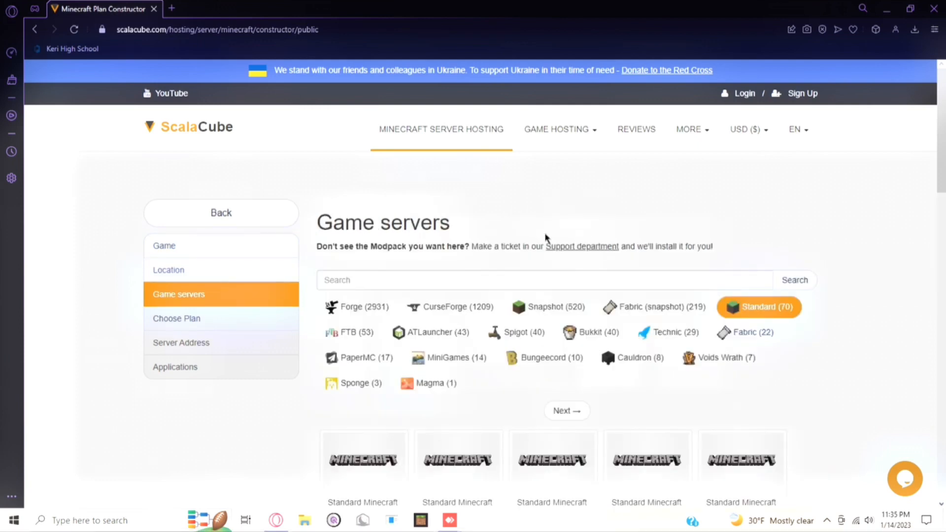
{"action": "scroll", "coordinate": [501, 271], "scroll_direction": "down", "scroll_amount": 5}
{"action": "scroll", "coordinate": [473, 296], "scroll_direction": "down", "scroll_amount": 5}
{"action": "scroll", "coordinate": [473, 311], "scroll_direction": "down", "scroll_amount": 5}
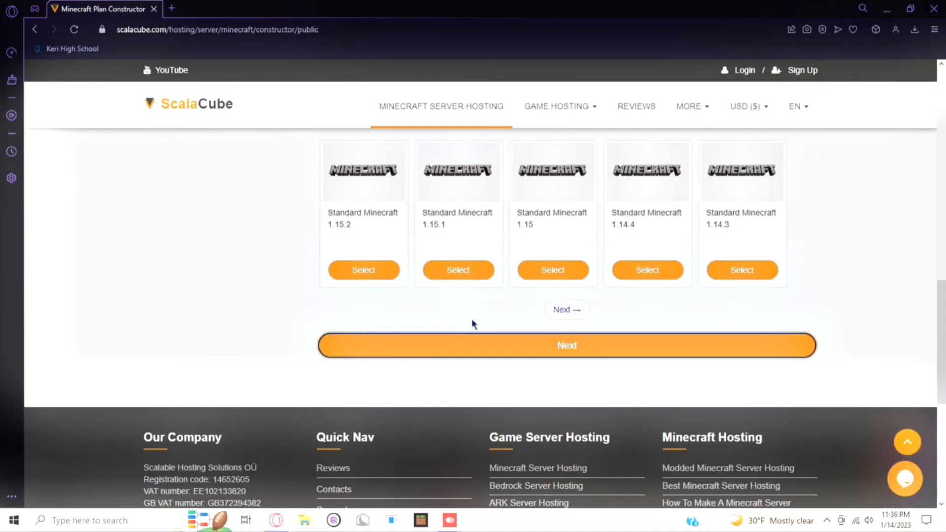
{"action": "scroll", "coordinate": [473, 318], "scroll_direction": "up", "scroll_amount": 5}
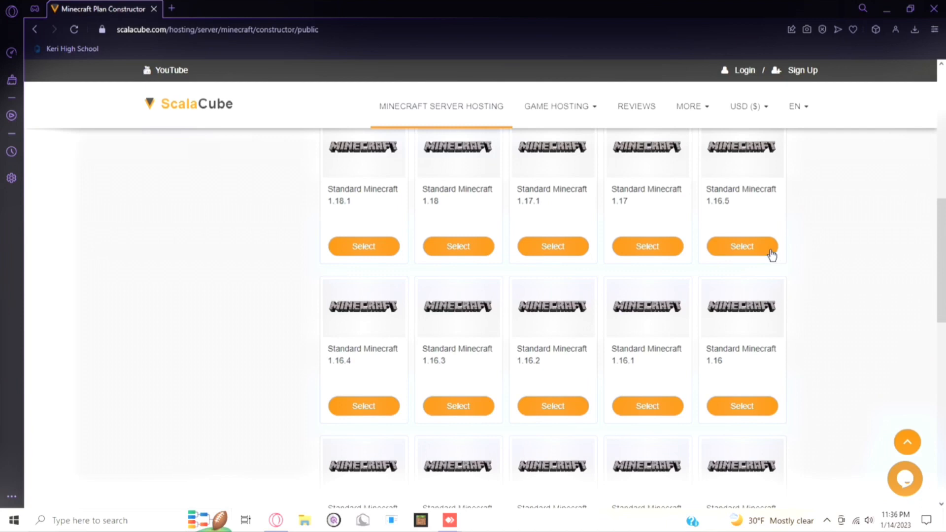
{"action": "left_click", "coordinate": [742, 246]}
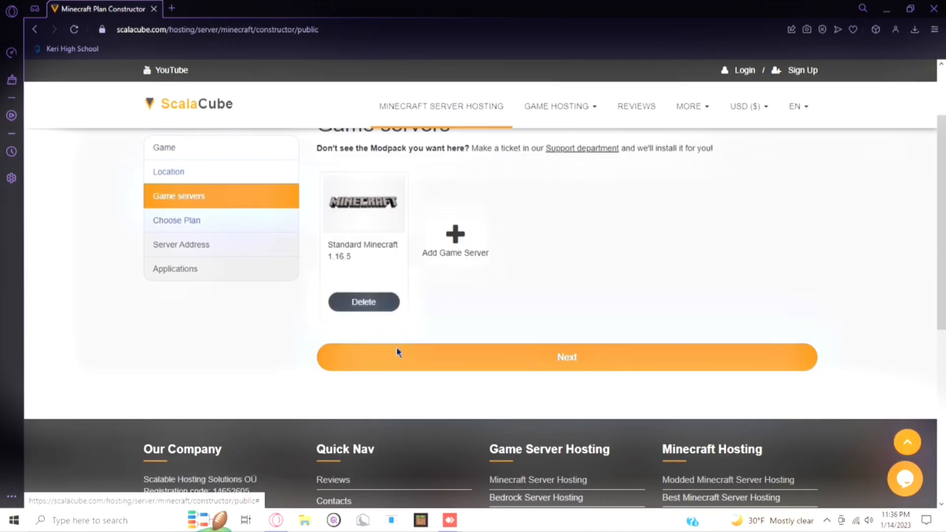
{"action": "left_click", "coordinate": [411, 358]}
{"action": "scroll", "coordinate": [570, 333], "scroll_direction": "down", "scroll_amount": 1}
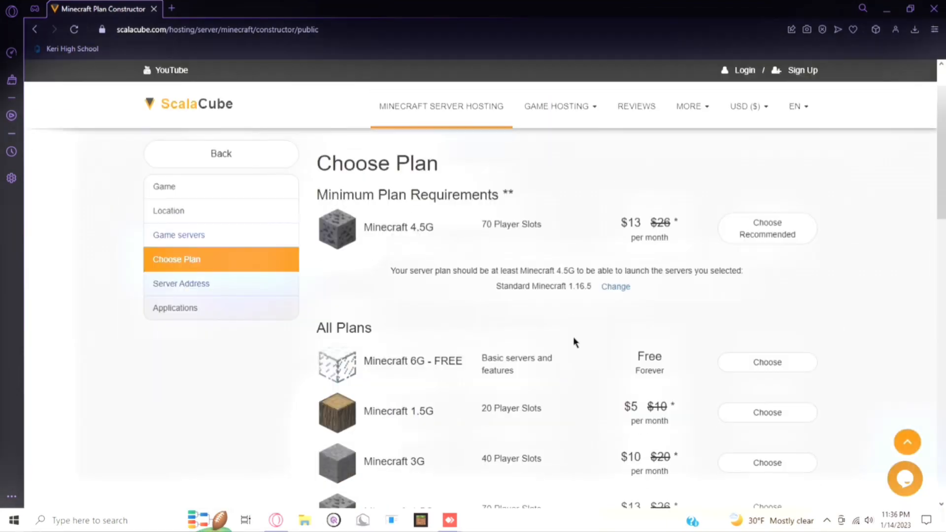
- Choose the Minecraft 6G - FREE plan and continue to the Server Address step
{"action": "double_click", "coordinate": [418, 364]}
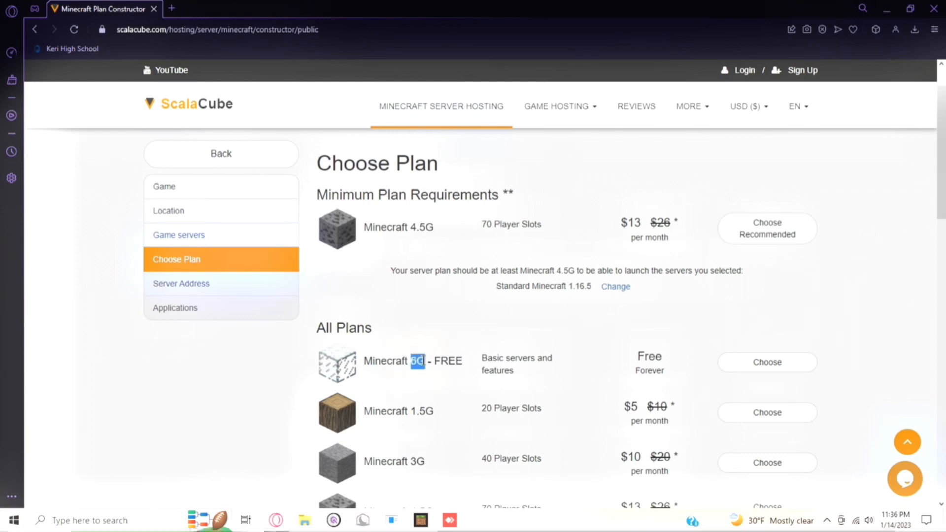
{"action": "left_click", "coordinate": [423, 363]}
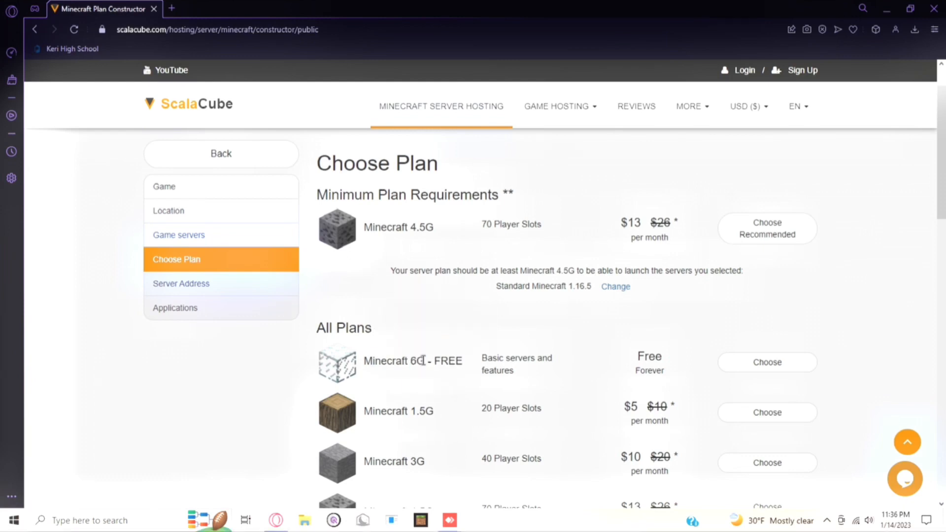
{"action": "left_click", "coordinate": [668, 375]}
{"action": "left_click", "coordinate": [778, 367]}
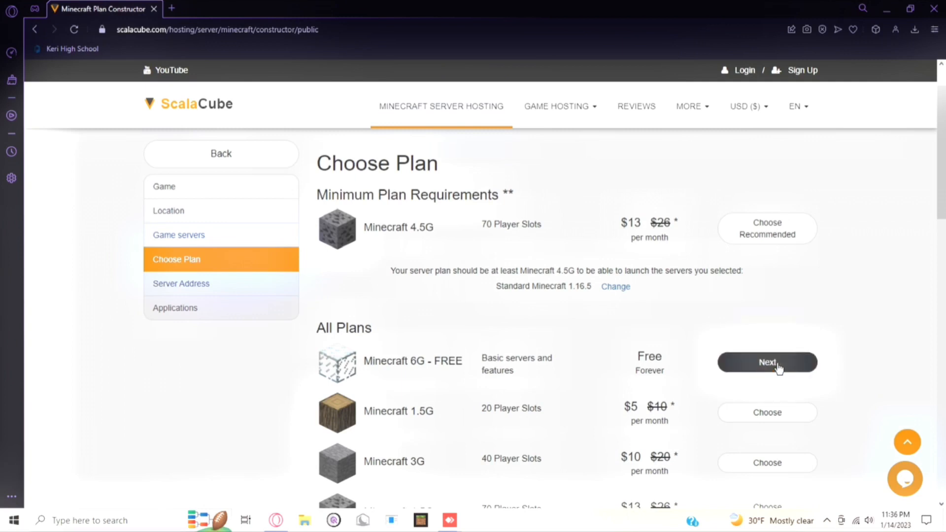
{"action": "left_click", "coordinate": [767, 362]}
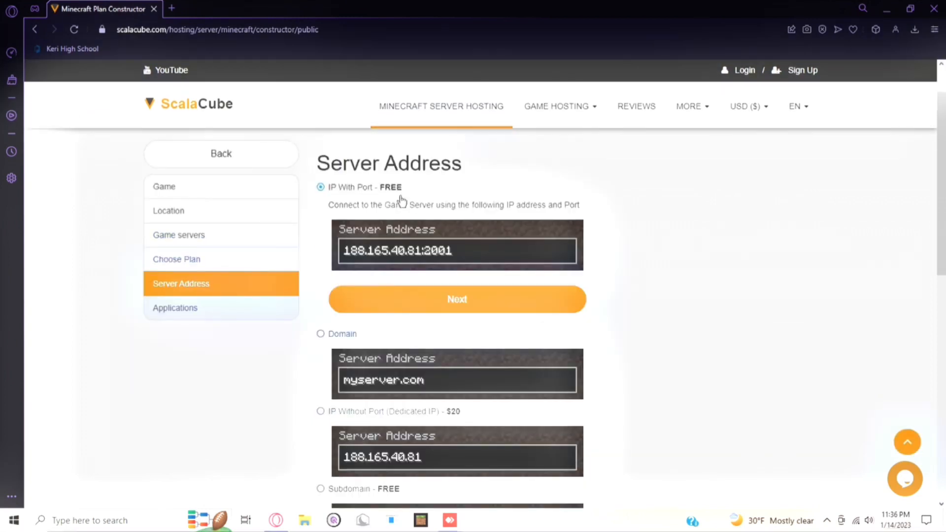
{"action": "scroll", "coordinate": [399, 222], "scroll_direction": "down", "scroll_amount": 6}
{"action": "scroll", "coordinate": [400, 222], "scroll_direction": "up", "scroll_amount": 4}
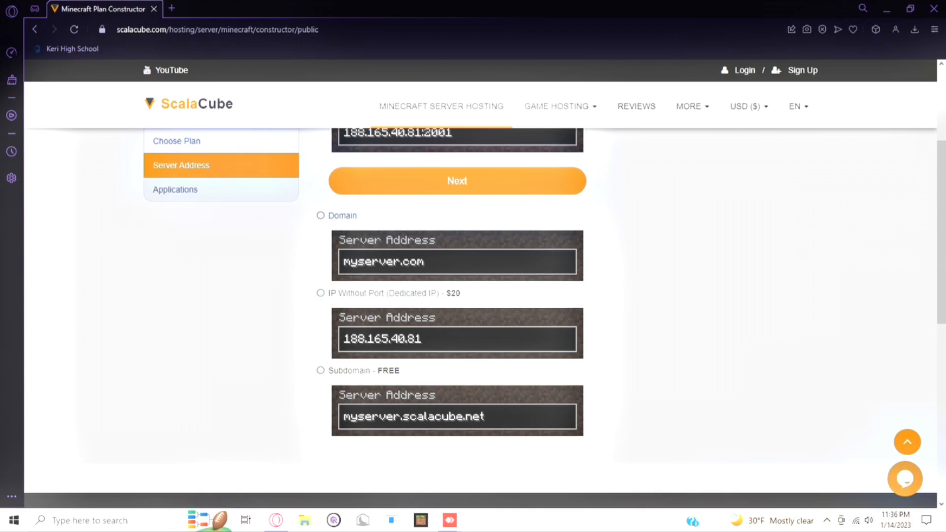
{"action": "scroll", "coordinate": [429, 296], "scroll_direction": "up", "scroll_amount": 3}
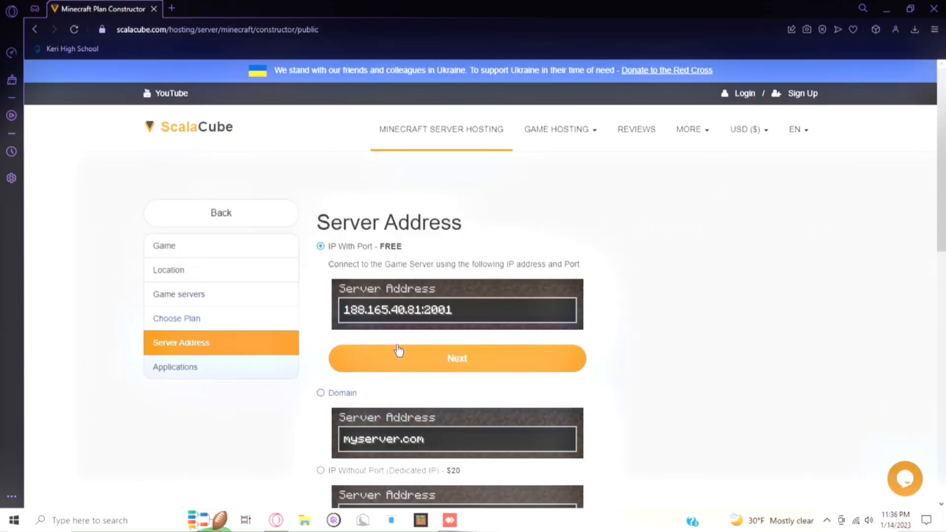
- Keep the IP With Port - FREE address and continue without backups or MySQL
{"action": "left_click", "coordinate": [420, 363]}
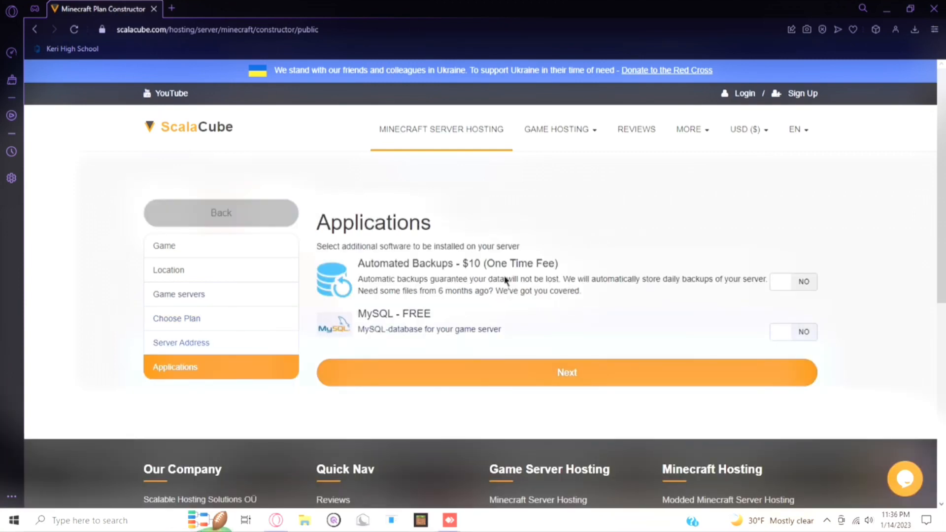
{"action": "left_click", "coordinate": [460, 376]}
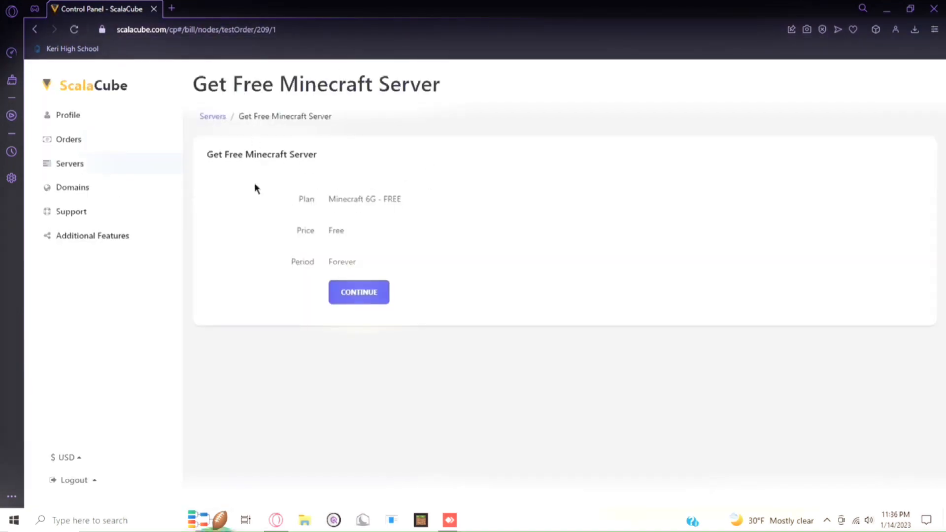
- Review the free Minecraft 6G order, tick 'I'm not a robot' and continue to the activation code
{"action": "left_click_drag", "start_coordinate": [205, 154], "coordinate": [333, 153]}
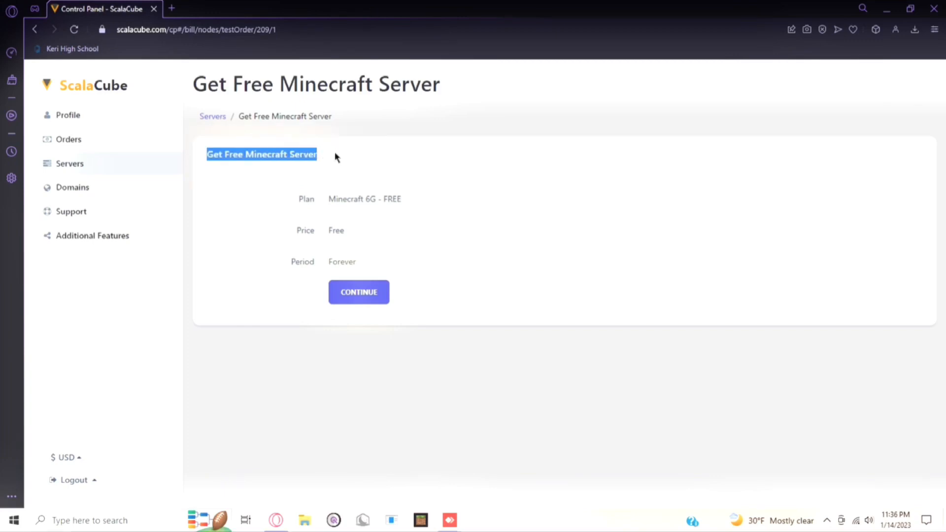
{"action": "left_click_drag", "start_coordinate": [291, 199], "coordinate": [406, 194]}
{"action": "left_click_drag", "start_coordinate": [296, 230], "coordinate": [367, 260]}
{"action": "left_click", "coordinate": [234, 289]}
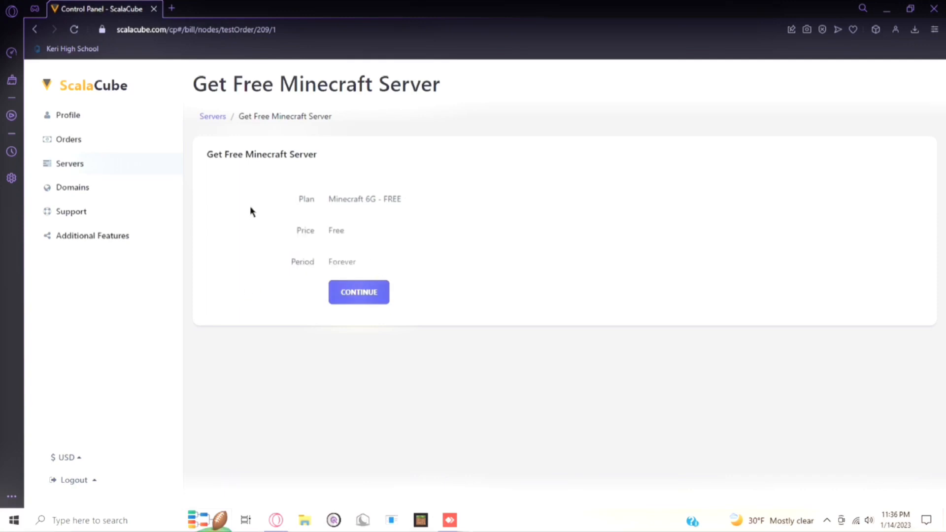
{"action": "left_click", "coordinate": [373, 301]}
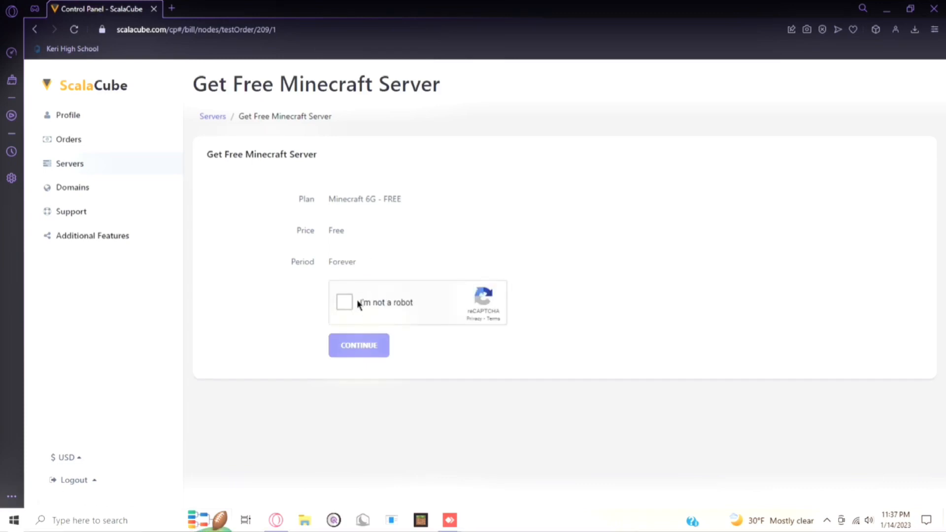
{"action": "left_click", "coordinate": [345, 303]}
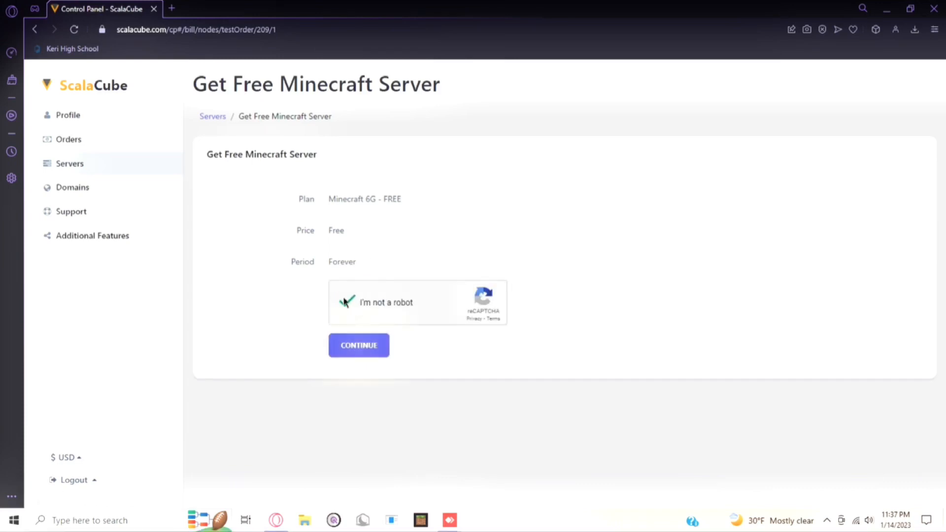
{"action": "left_click", "coordinate": [356, 345]}
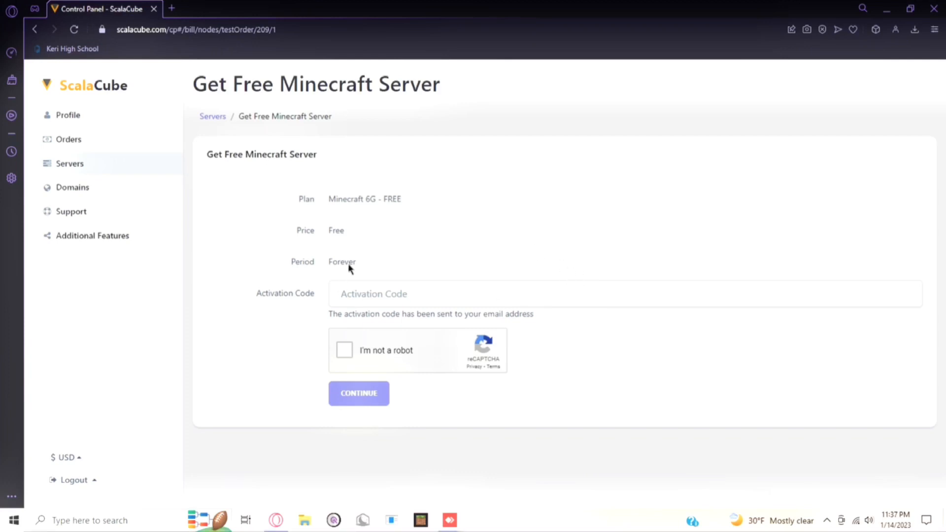
- Paste the emailed activation code, tick 'I'm not a robot' and submit the order with CONTINUE
{"action": "left_click", "coordinate": [369, 294]}
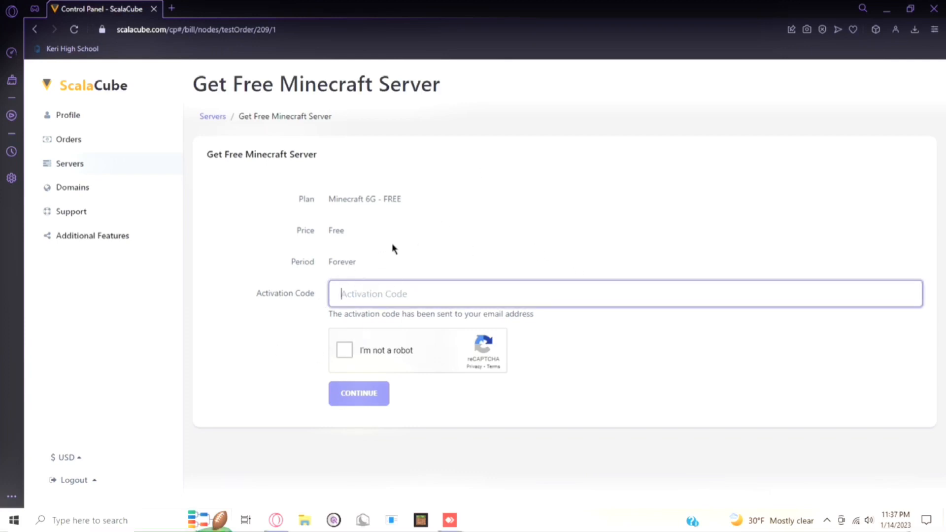
{"action": "left_click", "coordinate": [172, 9]}
{"action": "key", "text": "ctrl+v"}
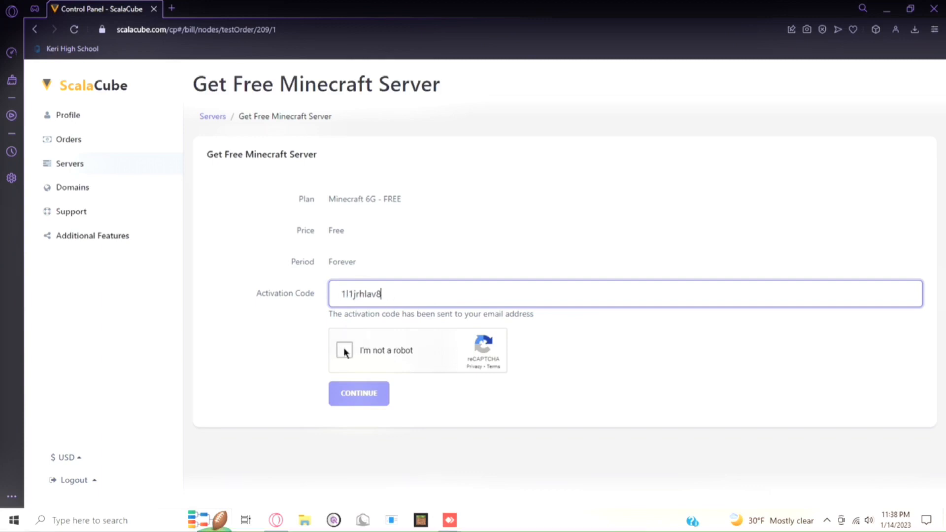
{"action": "left_click", "coordinate": [344, 350]}
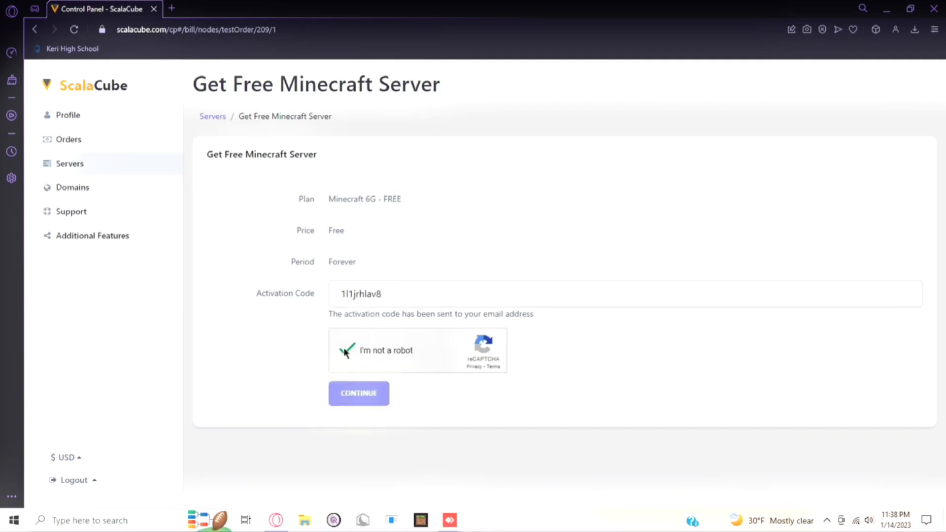
{"action": "left_click", "coordinate": [358, 393]}
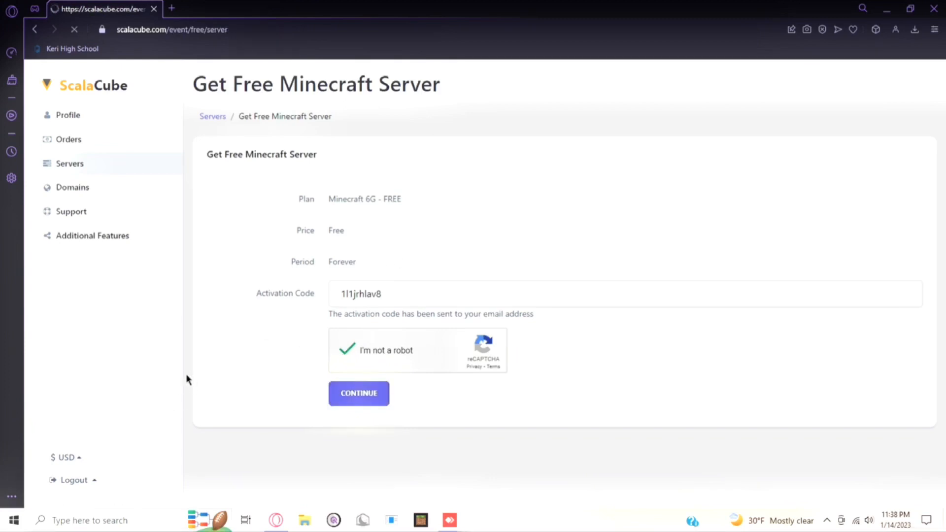